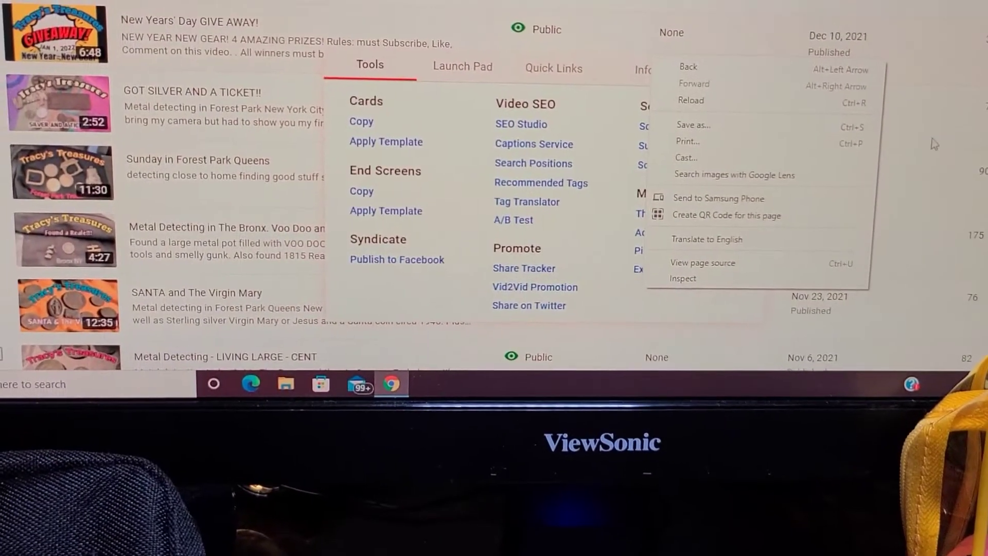
Dismiss the open menus over the New Years' Day GIVE AWAY! video page.
left_click(930, 139)
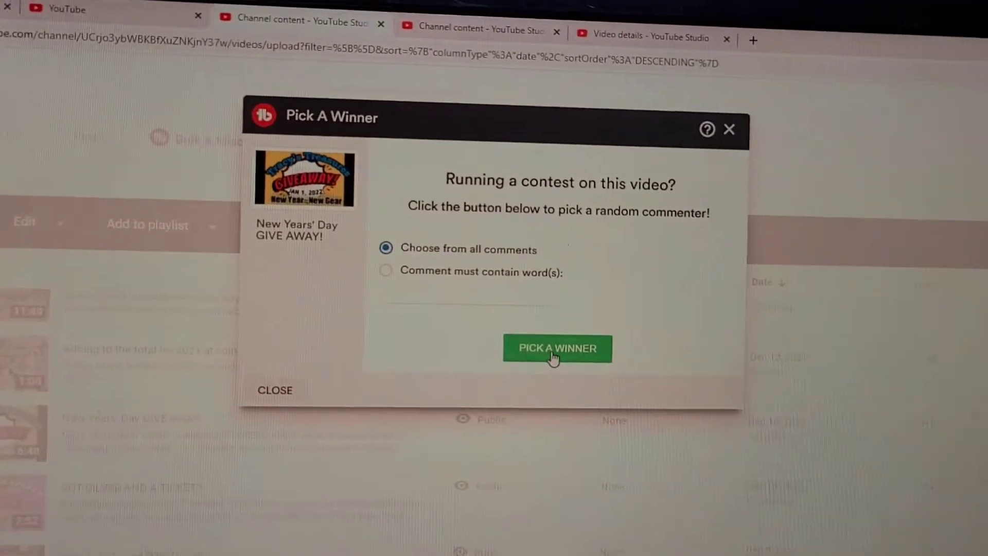
Draw the first random commenter as the giveaway winner.
left_click(568, 397)
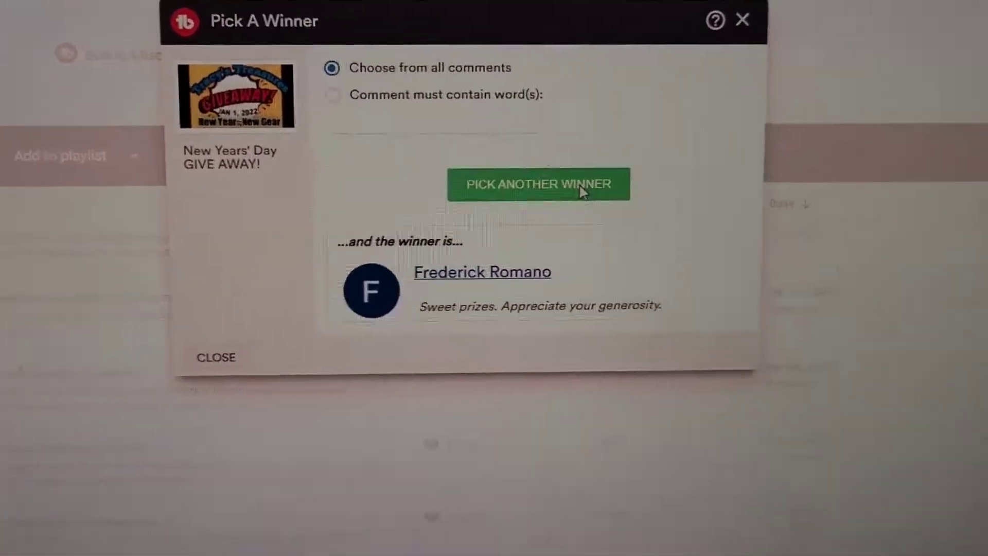
Draw a second, different random commenter as winner.
left_click(583, 191)
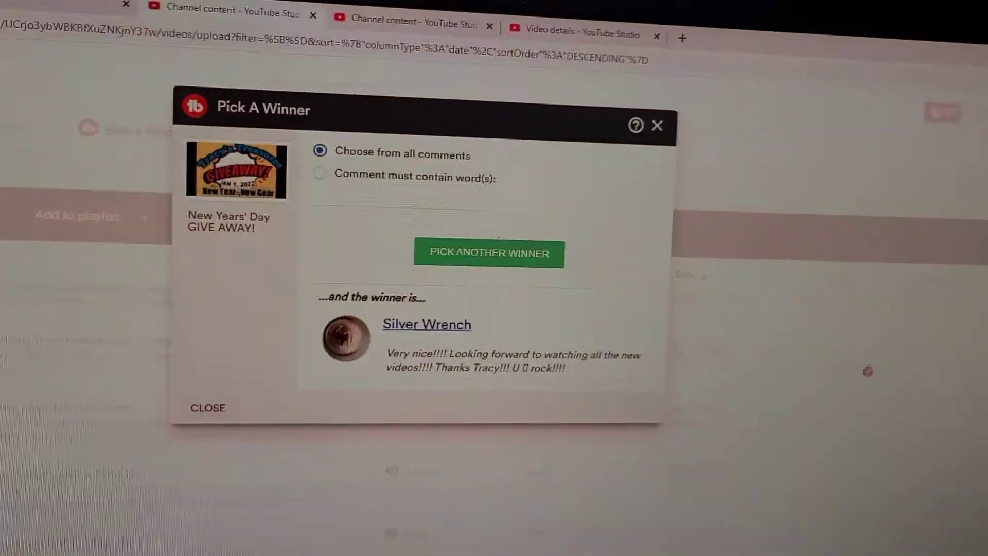
Draw a third random commenter, naming DelVal Unearthed as winner.
left_click(567, 259)
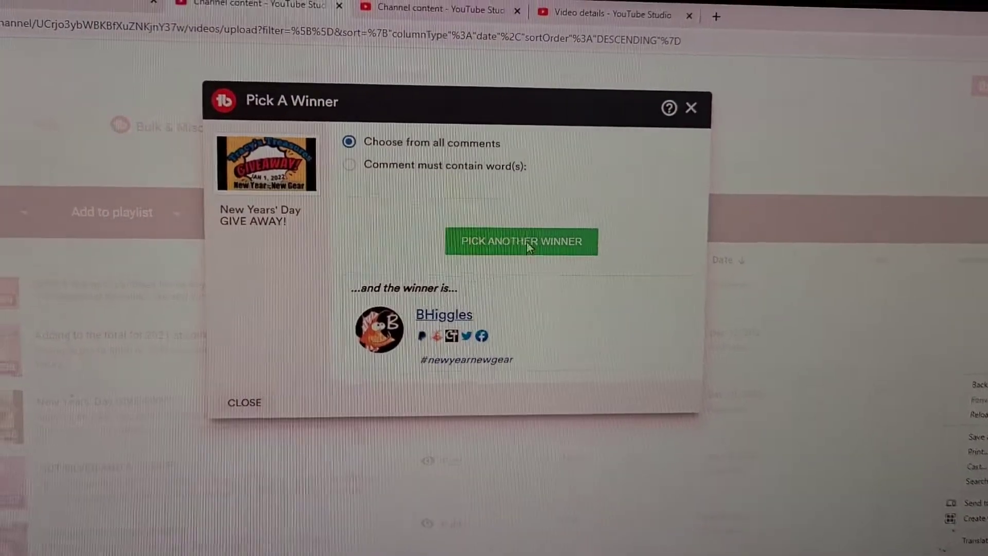
Draw a fourth random commenter, whose survival-pack comment shows as winner.
left_click(527, 242)
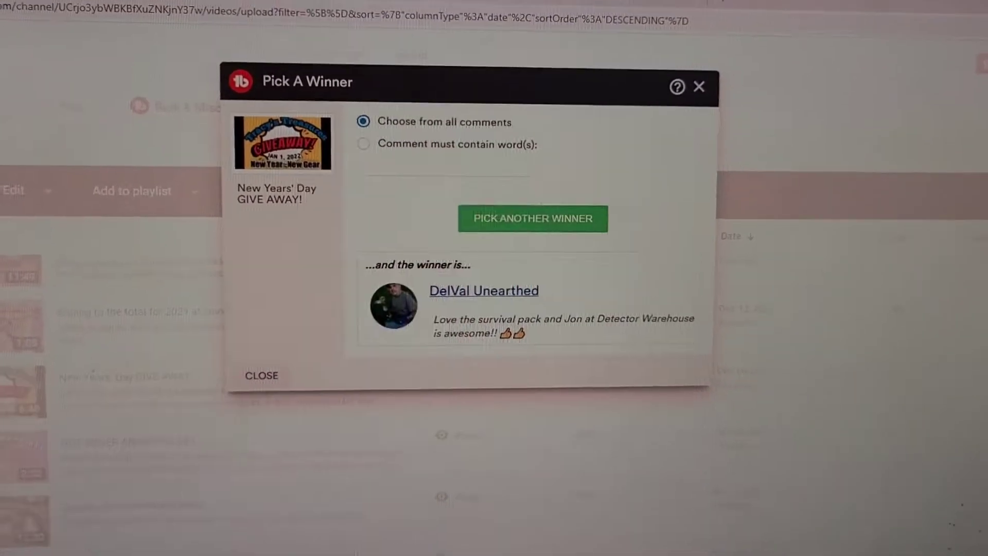